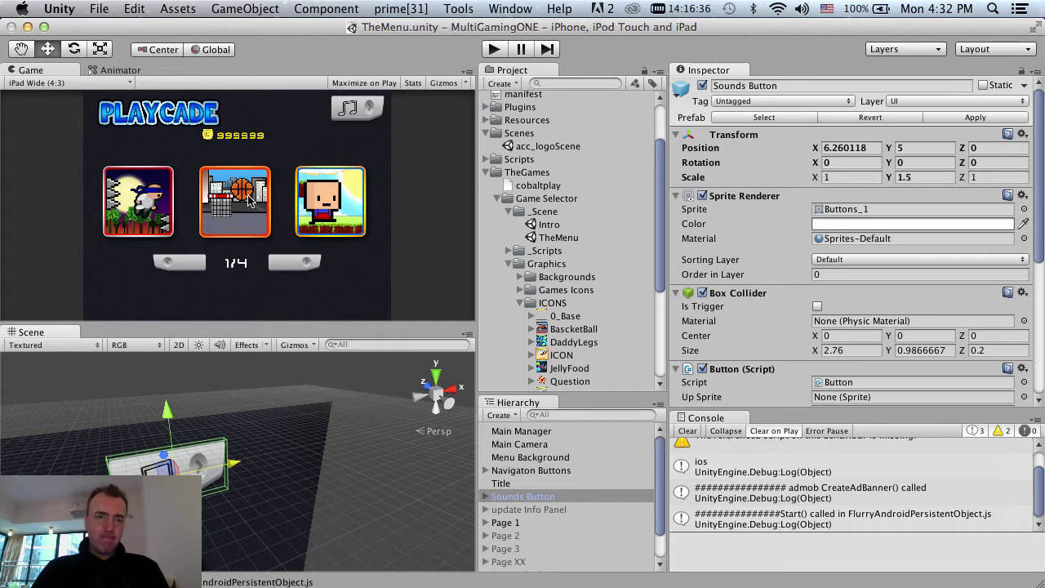
left_click(125, 84)
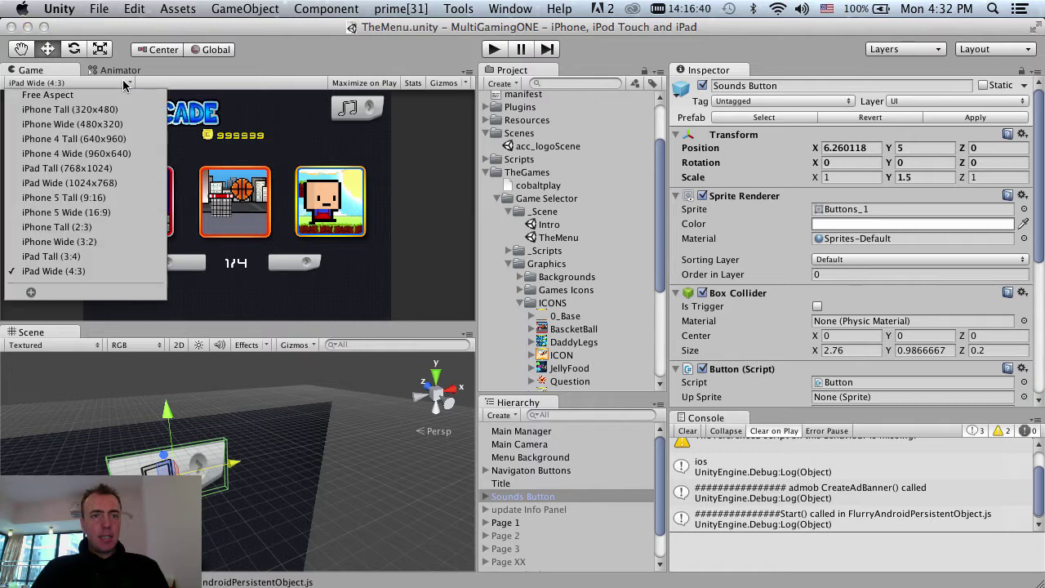
left_click(124, 212)
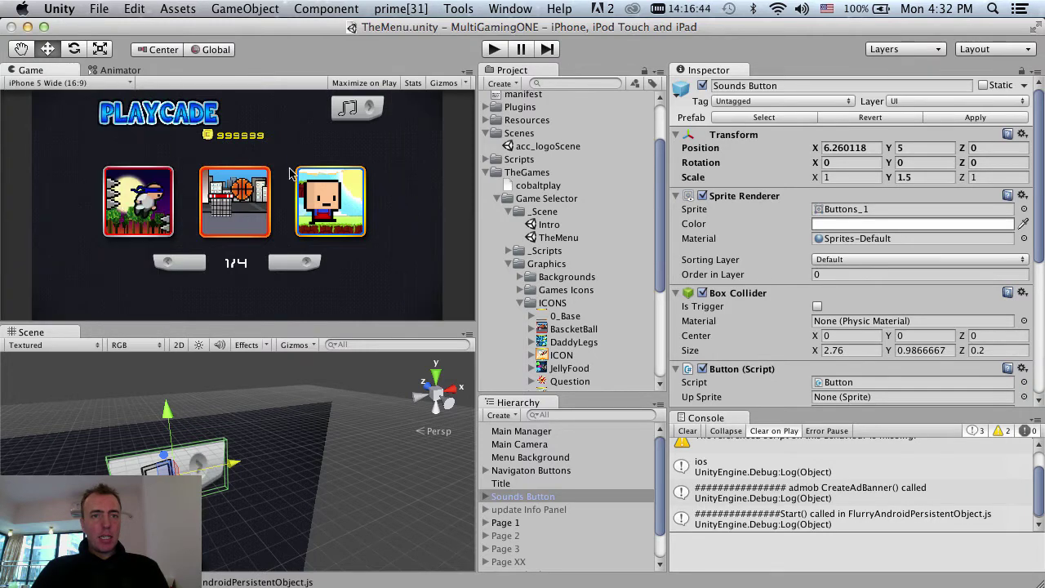
left_click(110, 84)
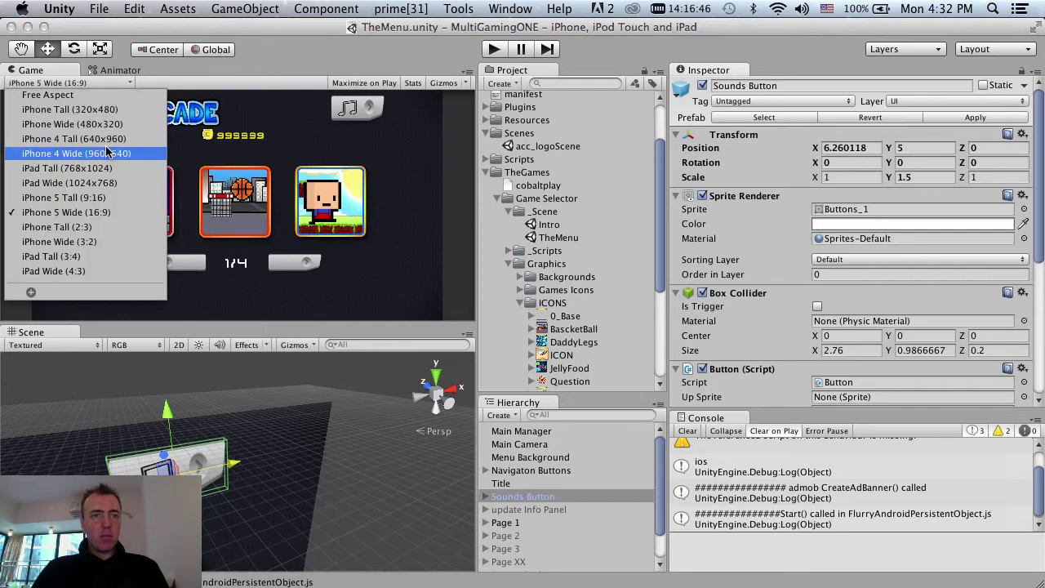
left_click(107, 153)
left_click(124, 84)
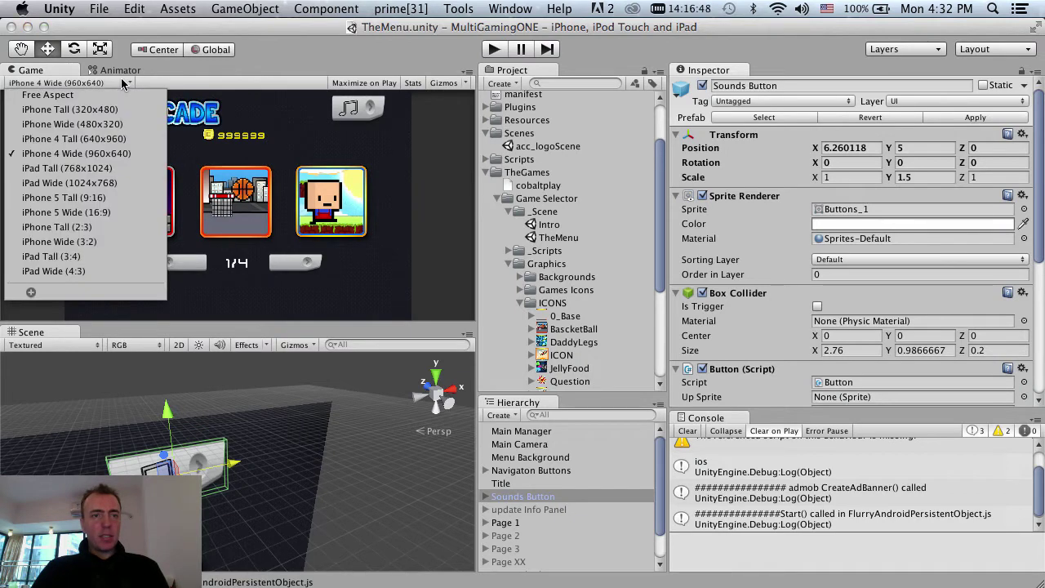
left_click(119, 274)
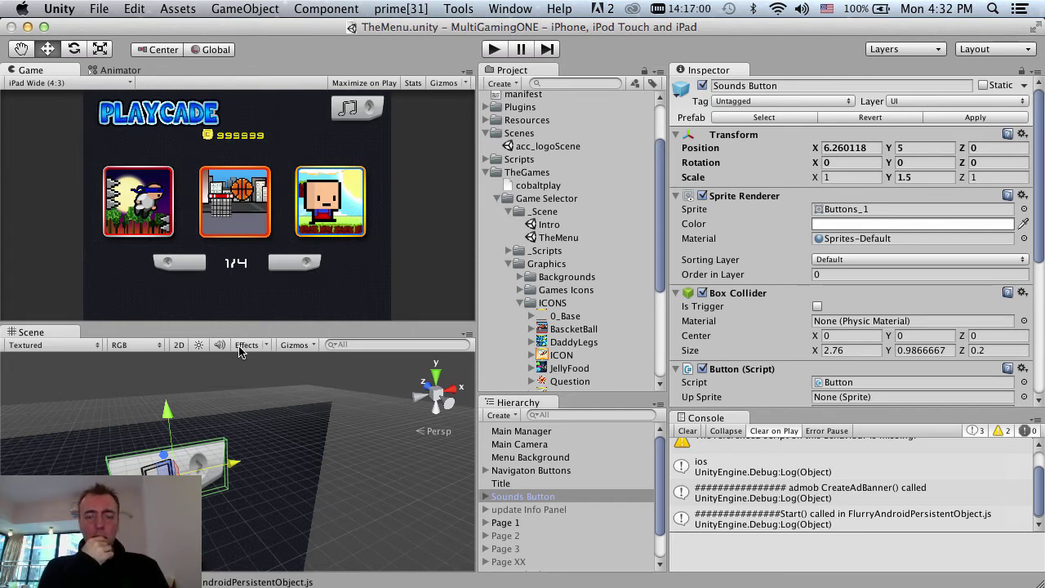
key("f")
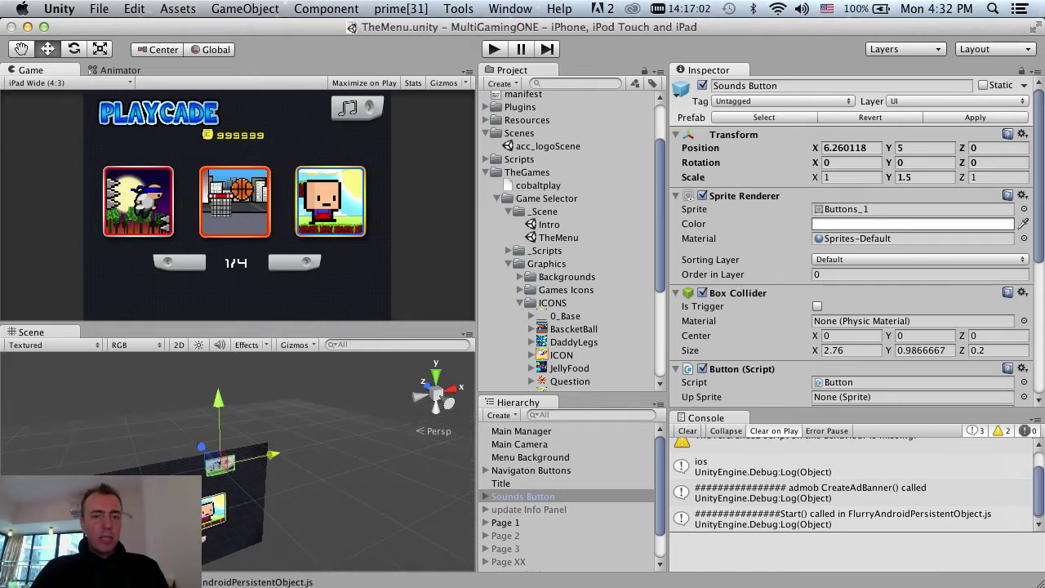
Select the Title object in the Hierarchy and frame the PLAYCADE sprite in the Scene view
left_click(531, 457)
left_click(500, 484)
left_click(531, 458)
left_click(501, 484)
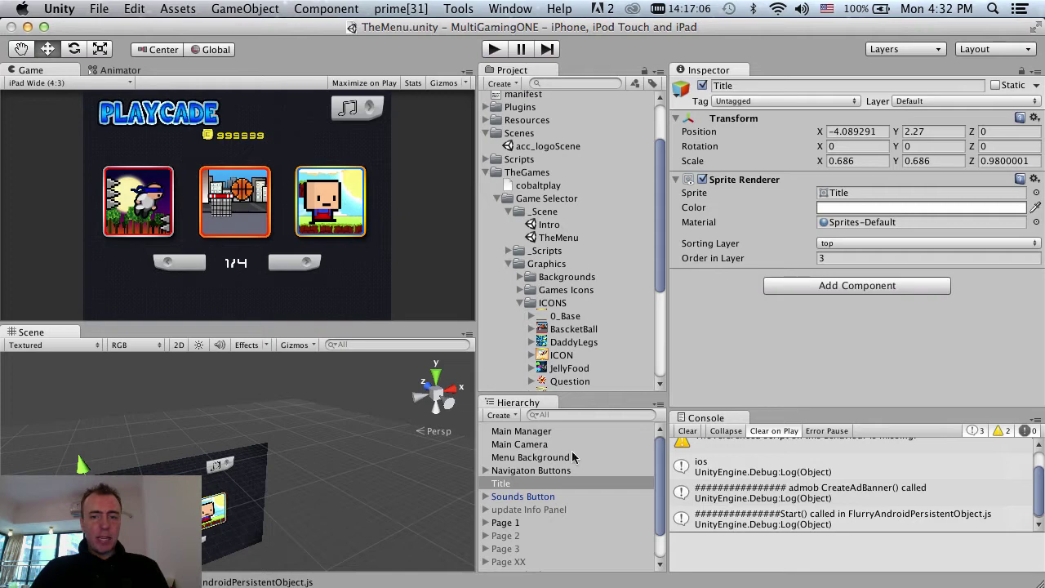
key("f")
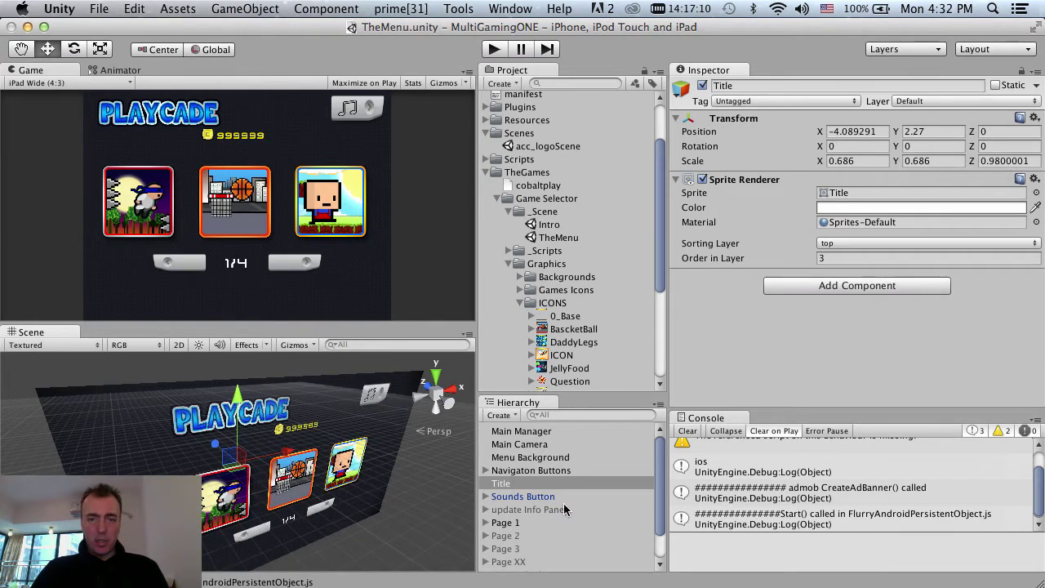
Locate the Title sprite asset in the Project panel and show its 512x512 import settings
left_click(539, 471)
key("Down")
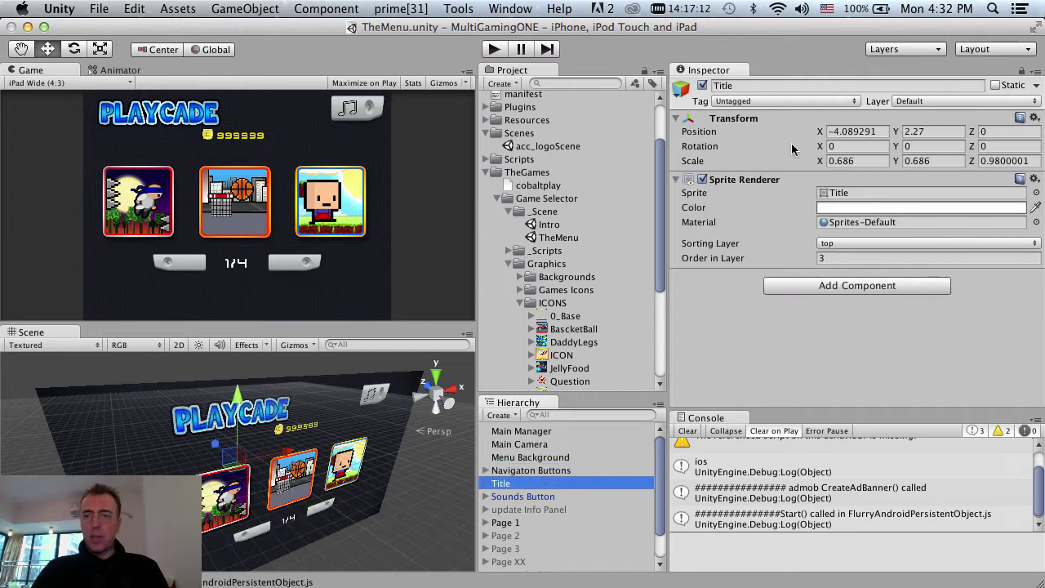
left_click(840, 193)
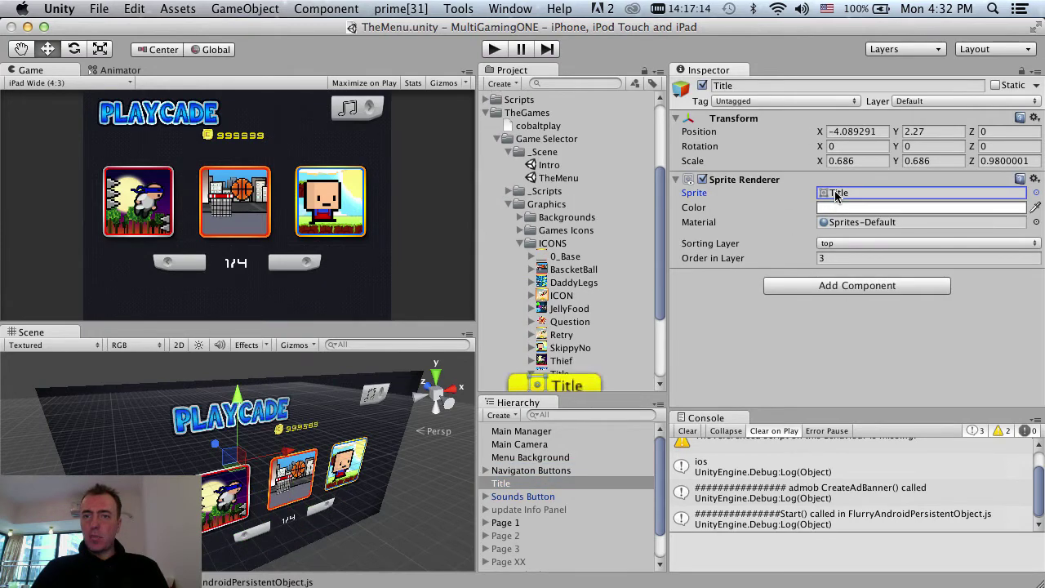
scroll(611, 242, "down", 5)
left_click(576, 261)
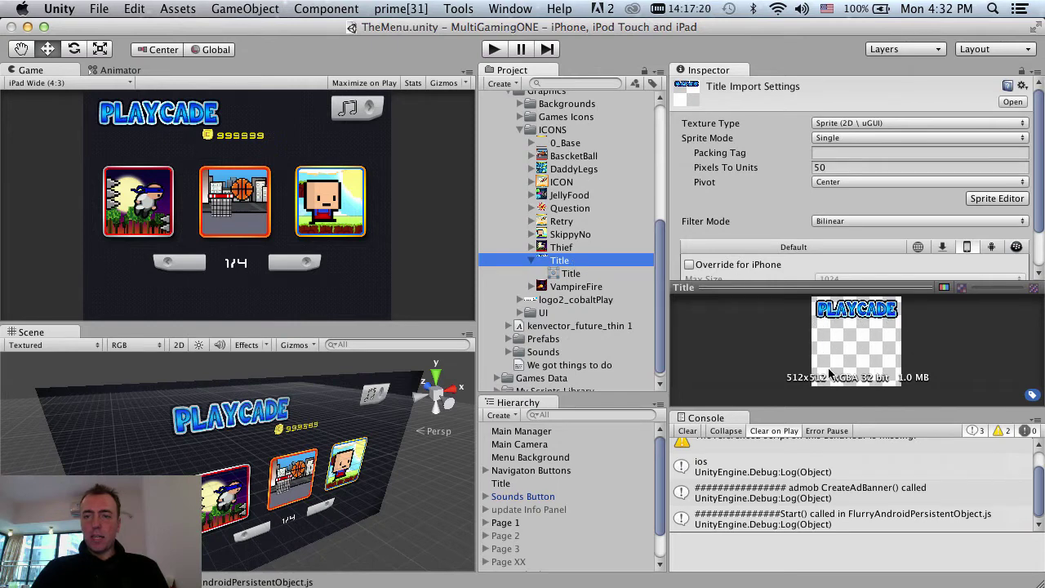
scroll(876, 180, "down", 2)
scroll(876, 186, "up", 2)
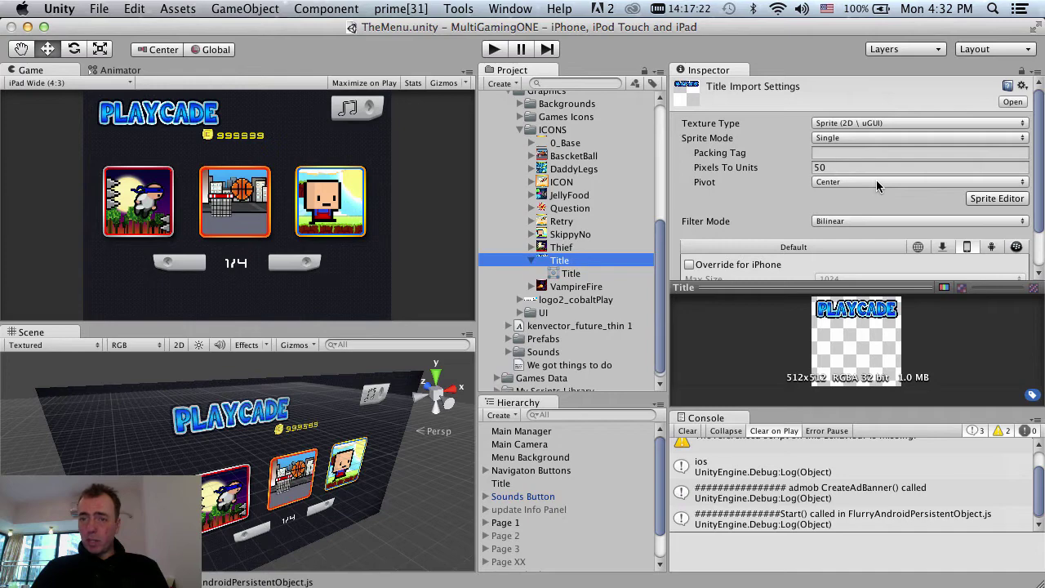
Open Title.PSD in Photoshop, select the PLAYCADE layer with the Move tool, and undo a trial move
double_click(560, 260)
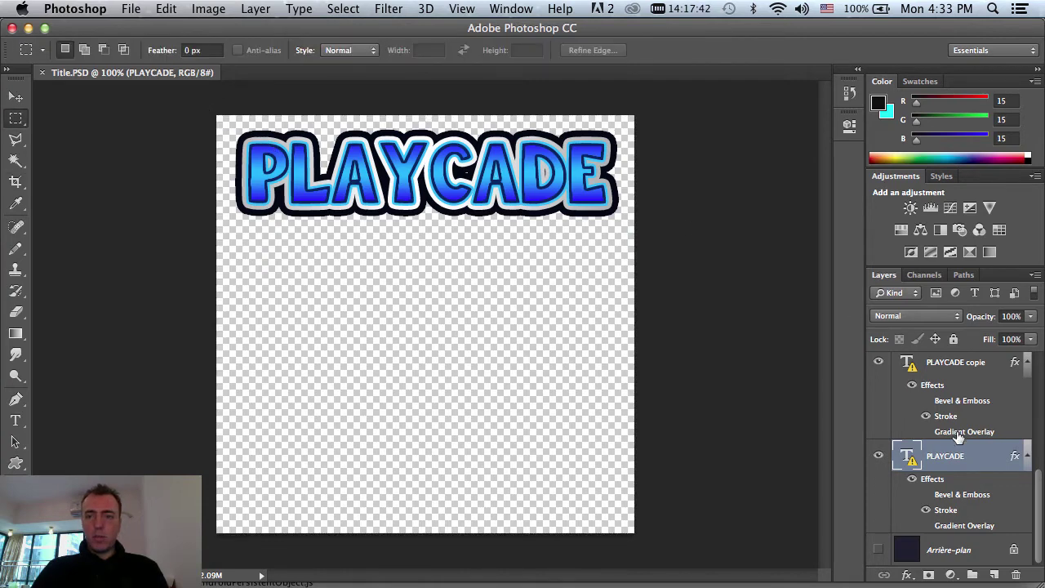
key("v")
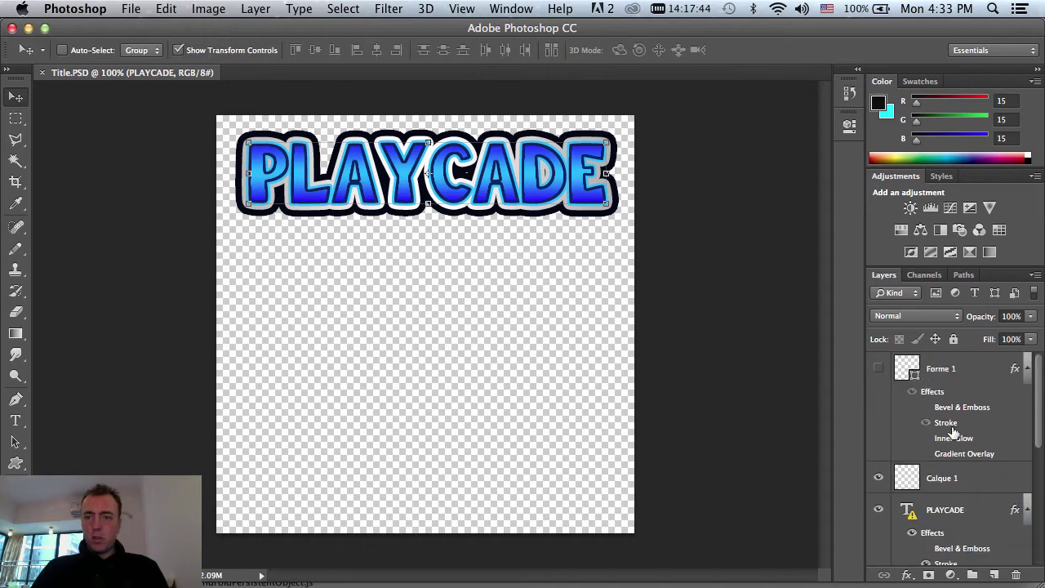
left_click(953, 452)
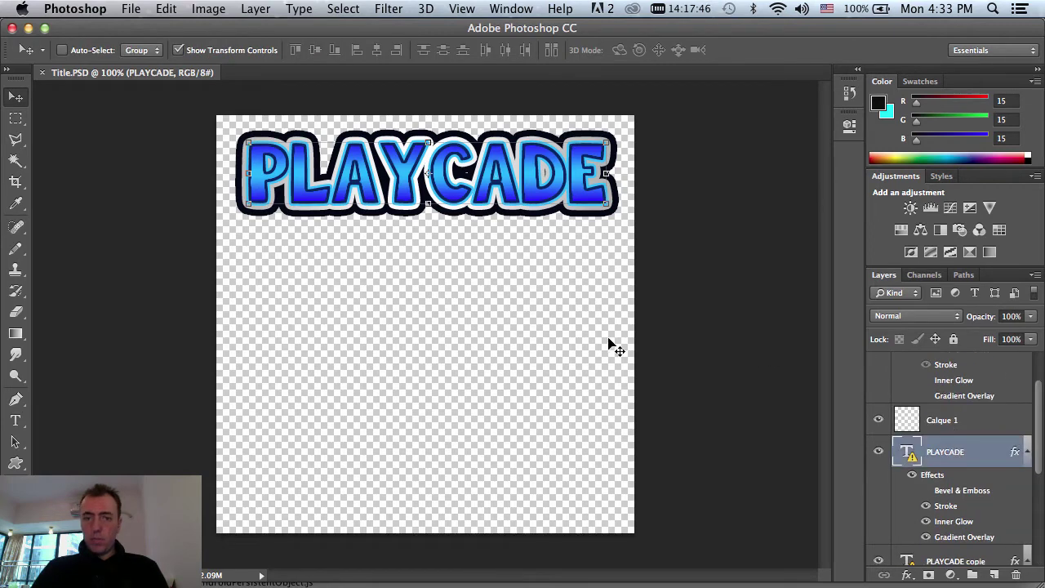
left_click_drag(536, 203, 536, 200)
key("super+z")
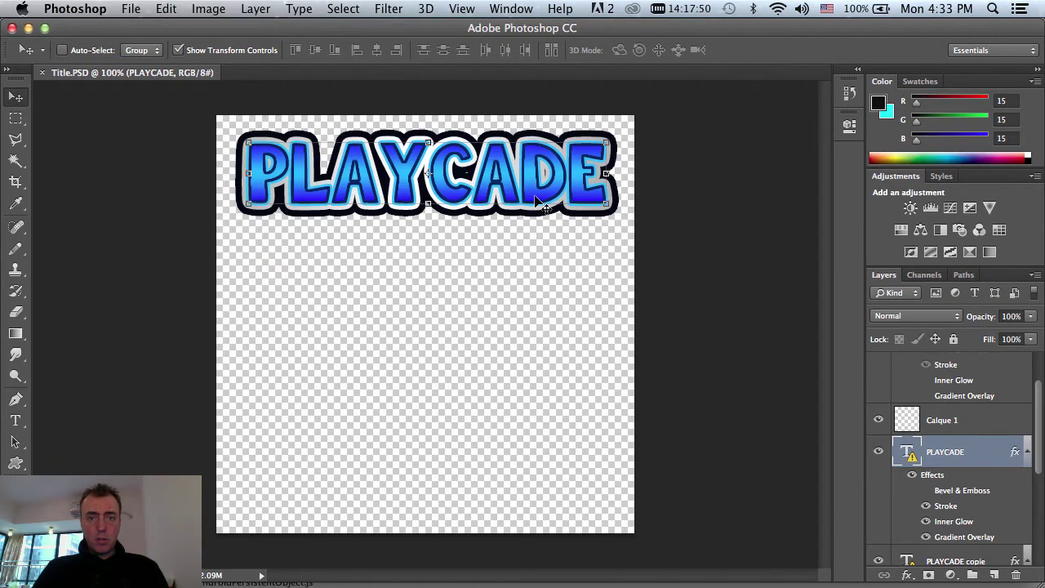
Select all three PLAYCADE text layers and nudge them slightly up and left
left_click(1027, 453)
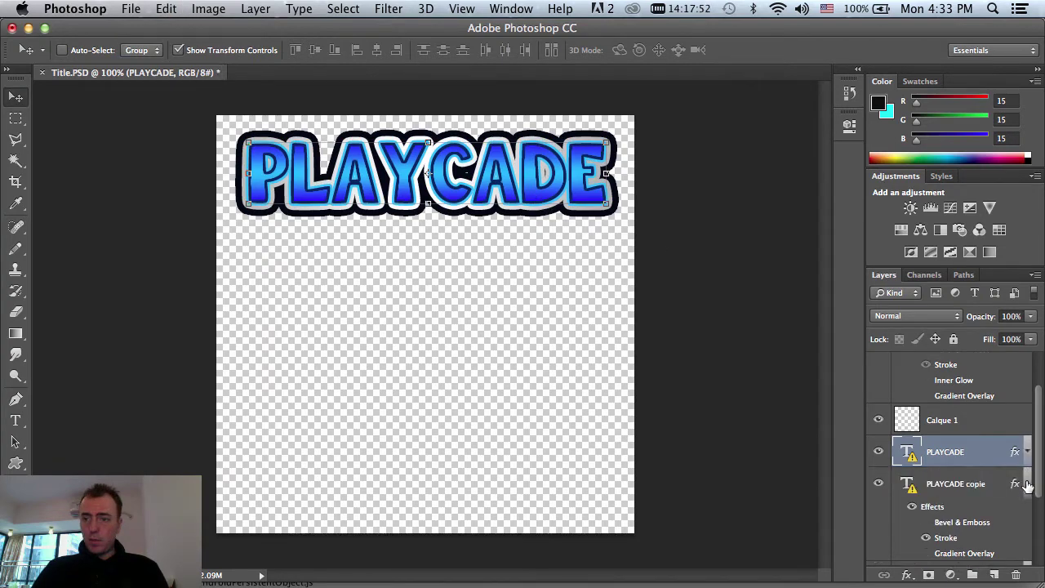
left_click(1027, 485)
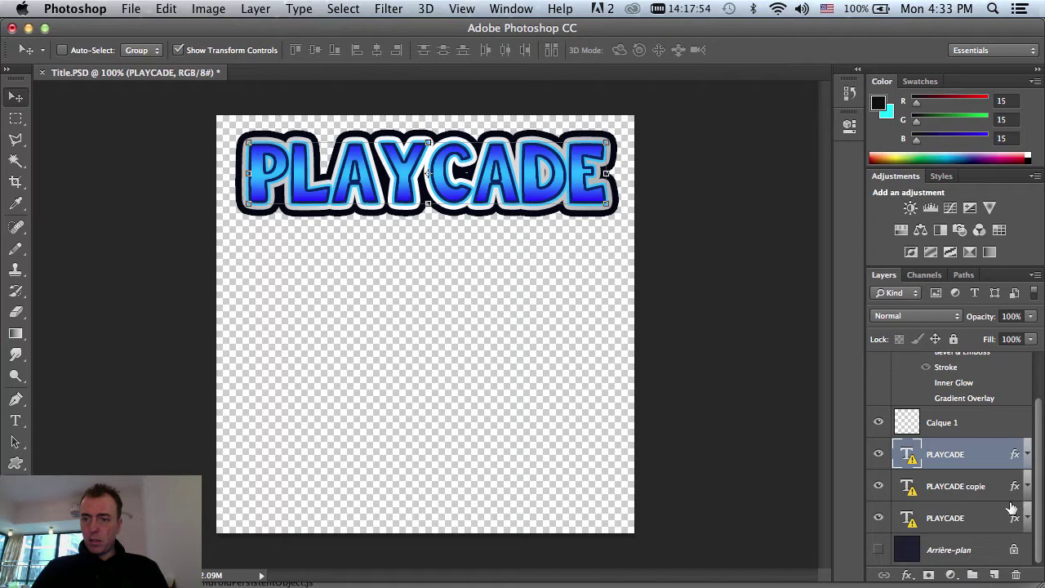
left_click(983, 516, "shift")
key("Up")
key("Up")
key("Up")
key("Up")
key("Up")
key("Up")
key("Up")
key("Up")
key("Up")
key("Left")
key("Left")
key("Left")
key("Left")
key("Left")
key("Left")
key("Left")
key("Left")
key("Up")
key("Up")
key("Up")
key("Up")
key("Left")
key("Left")
key("Left")
key("Left")
key("Left")
key("Left")
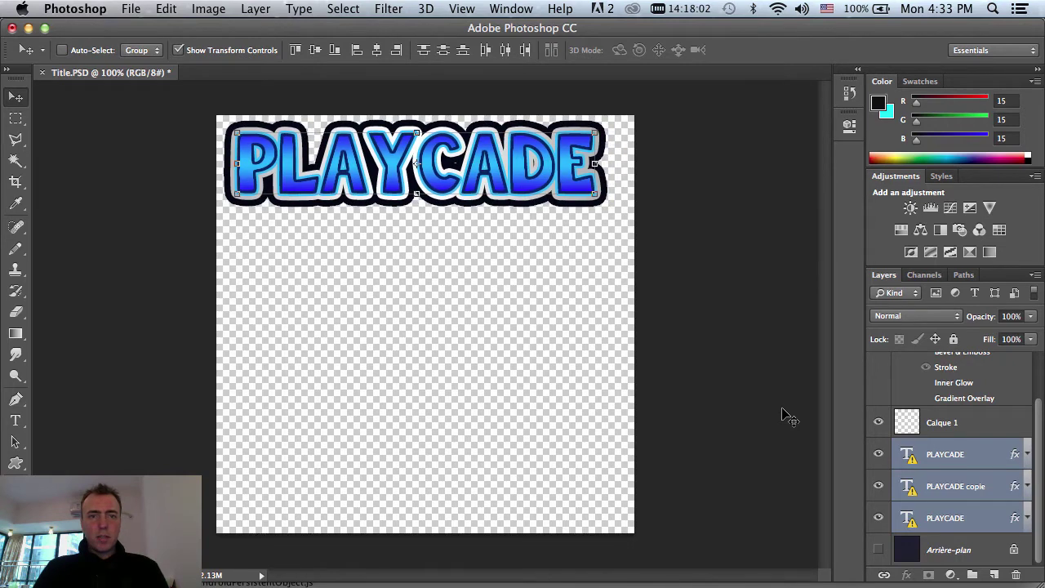
key("Up")
key("Right")
key("Right")
key("Right")
key("Right")
key("Right")
key("Right")
key("Right")
key("Right")
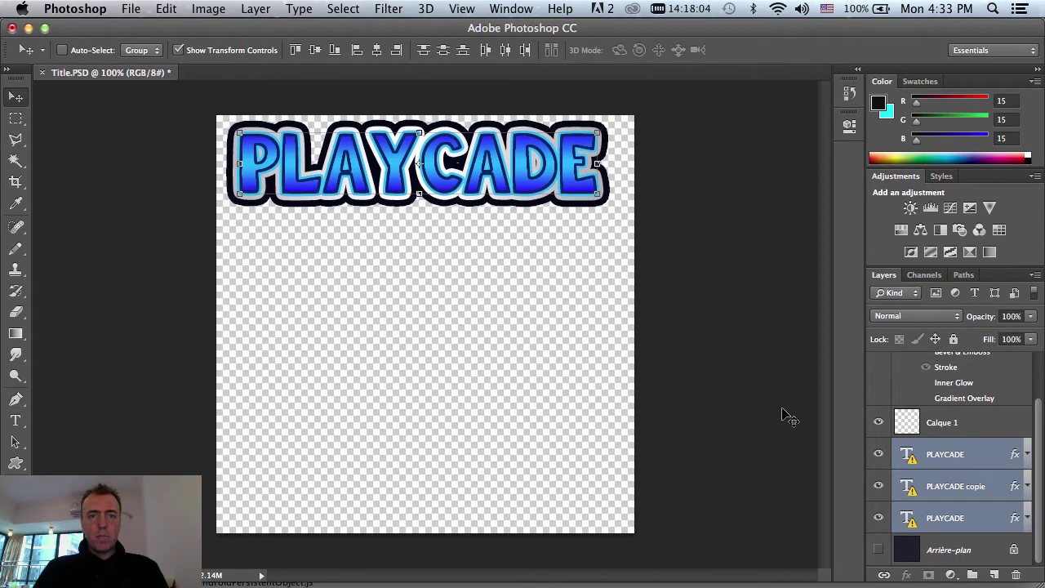
key("Right")
key("Right")
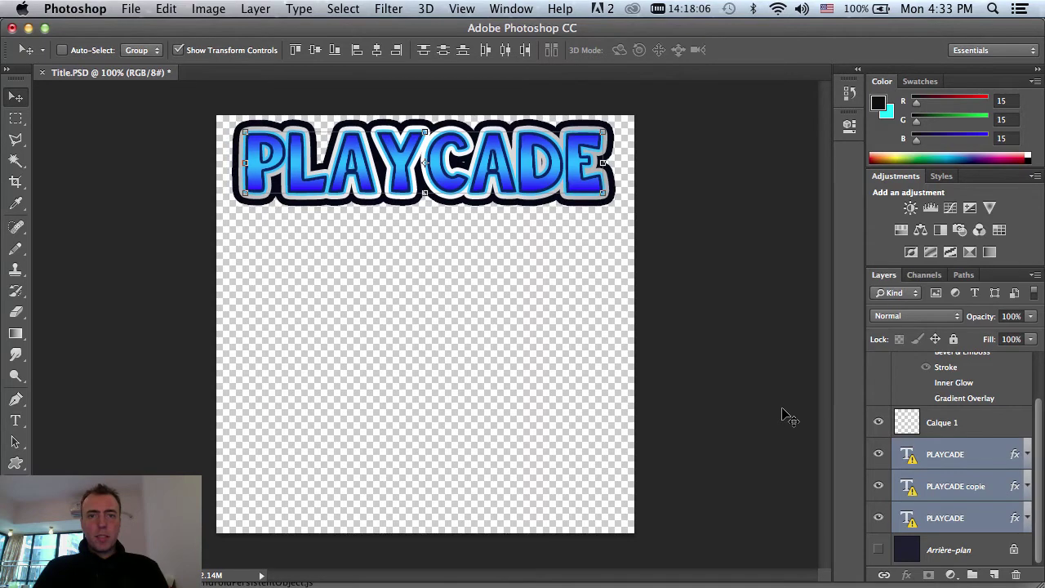
Crop the canvas by pulling its bottom edge up to just below the PLAYCADE title
key("m")
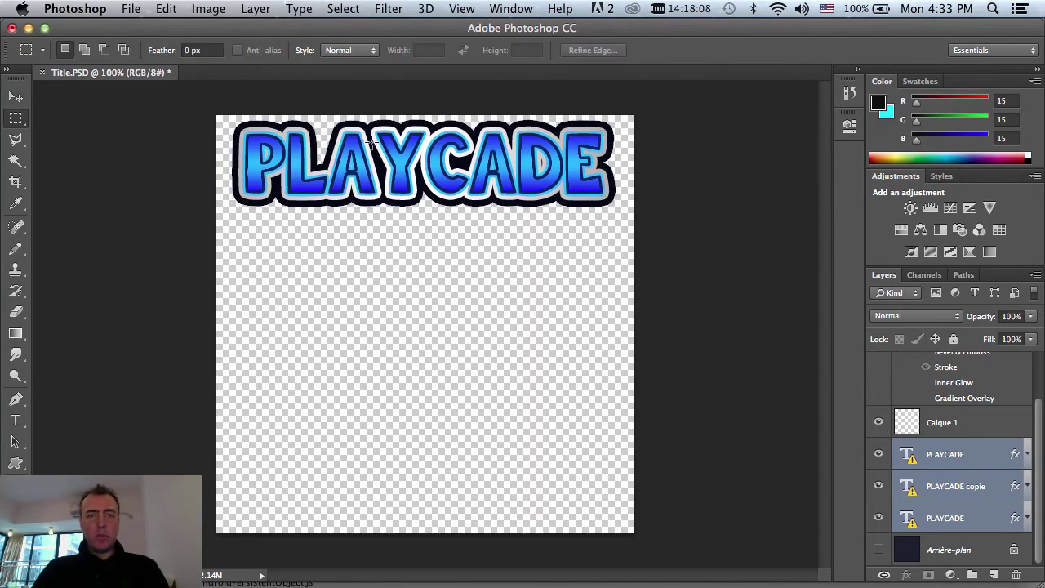
key("c")
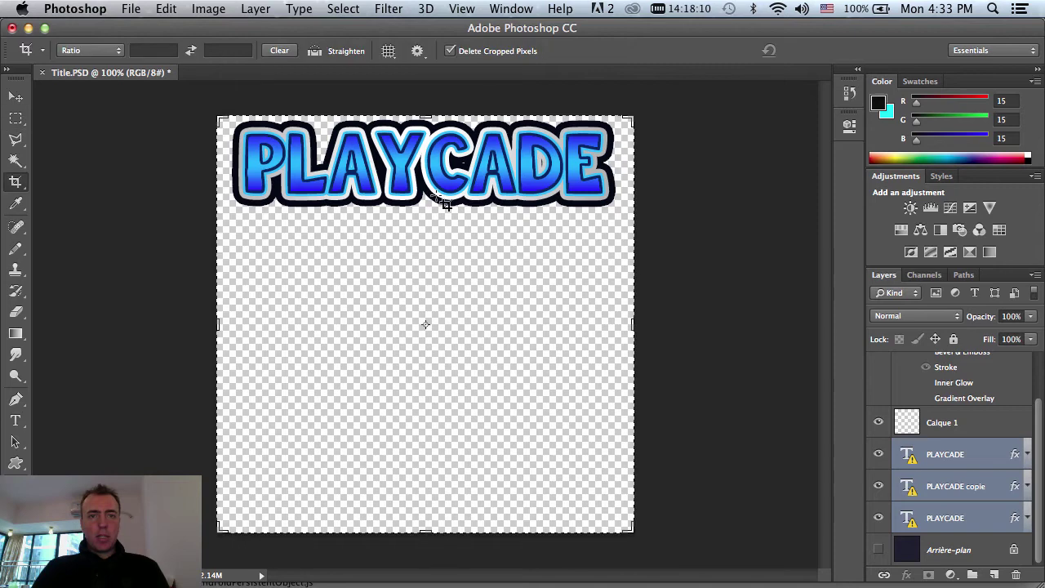
left_click_drag(422, 529, 432, 369)
key("Return")
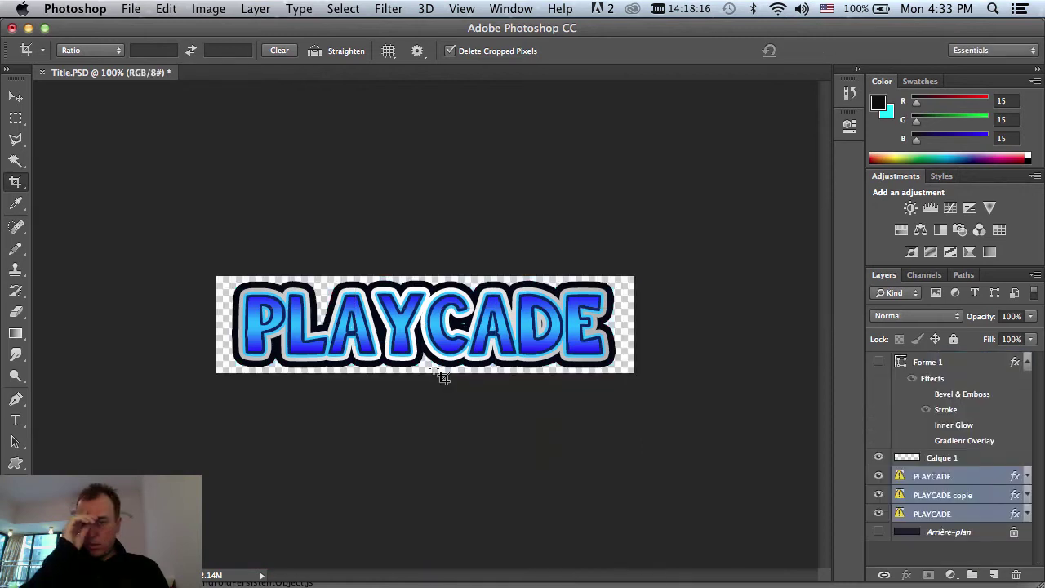
left_click(217, 7)
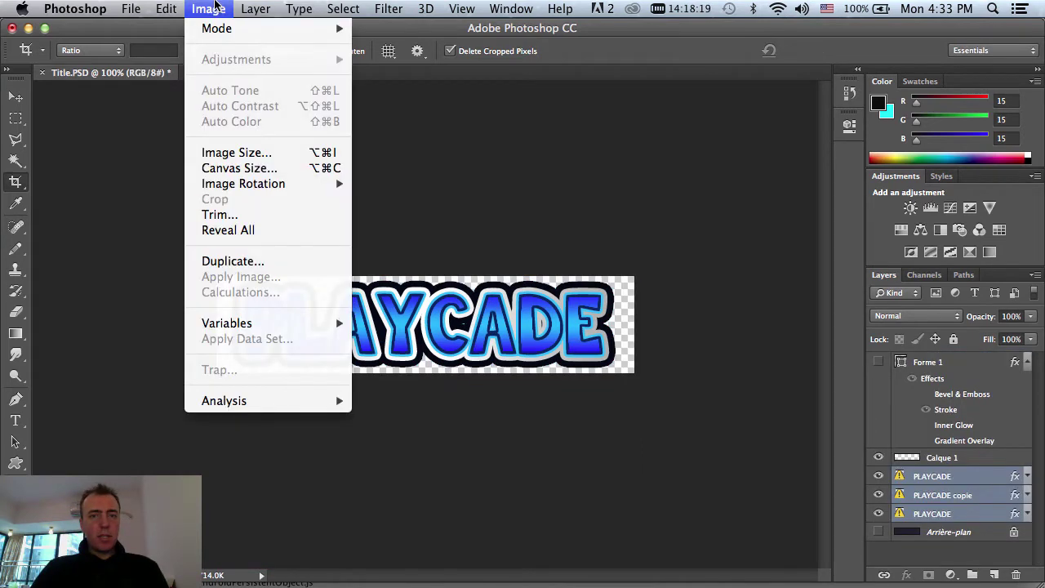
Check the cropped title's 512 × 119 px size in Image Size, then switch to Unity
left_click(231, 154)
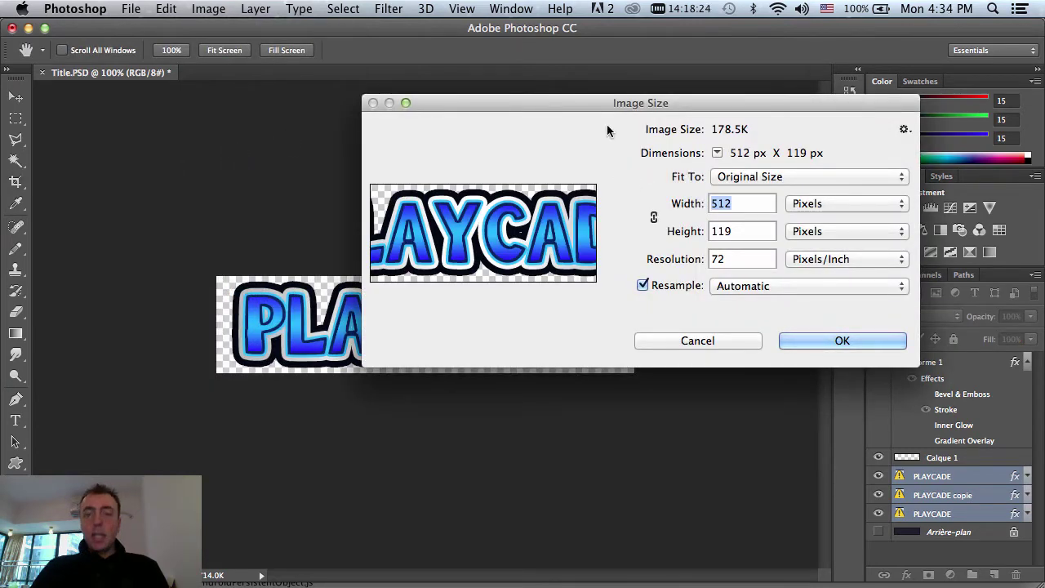
left_click_drag(589, 102, 616, 102)
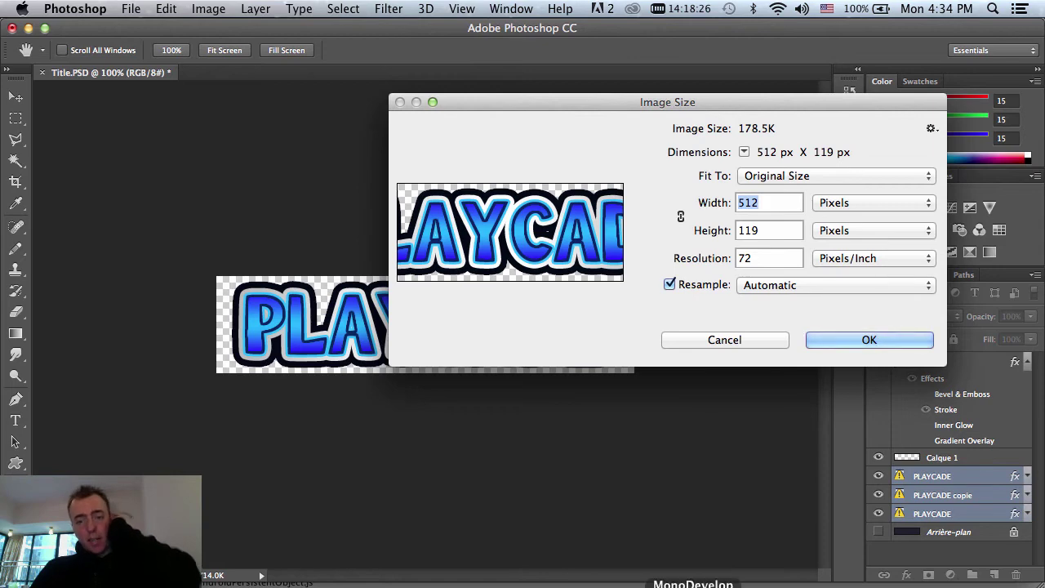
key("super+Tab")
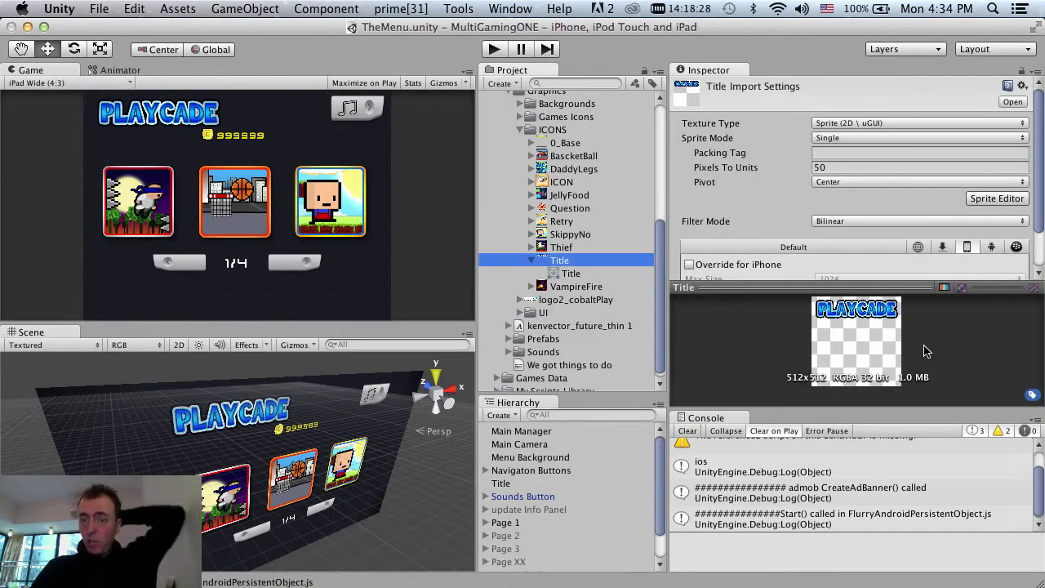
scroll(898, 228, "down", 2)
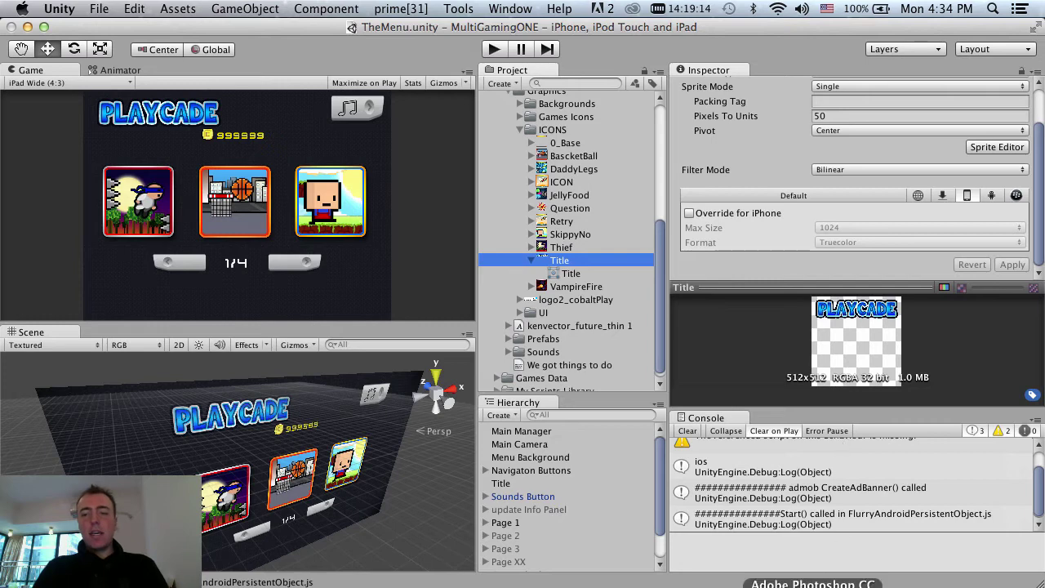
Return to Photoshop's Image Size dialog showing the 512 × 119 px title
left_click(813, 585)
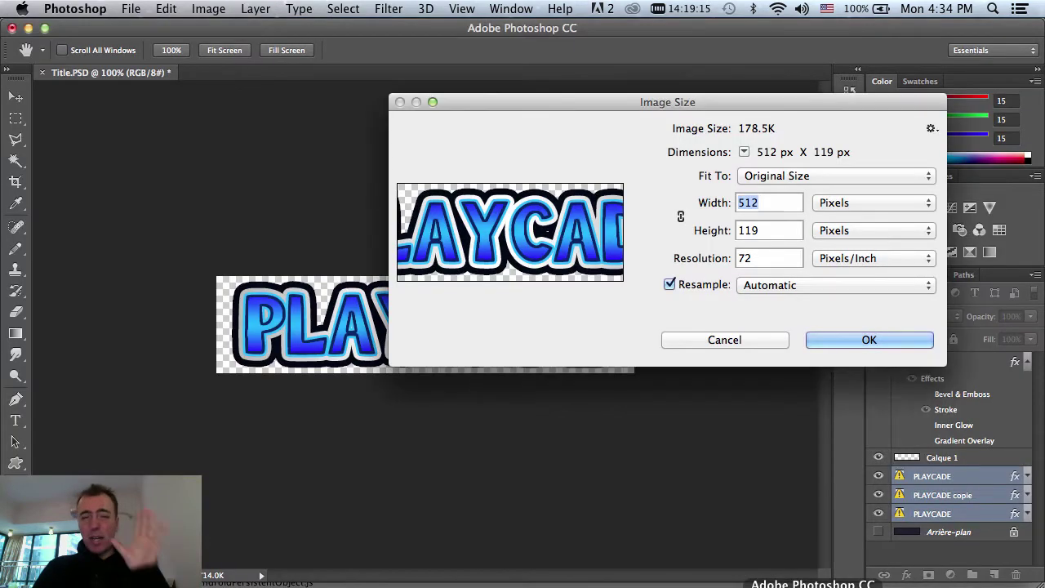
Change the image height from 119 to 128 px, keeping pixels for missing-font layers
left_click(757, 230)
double_click(757, 230)
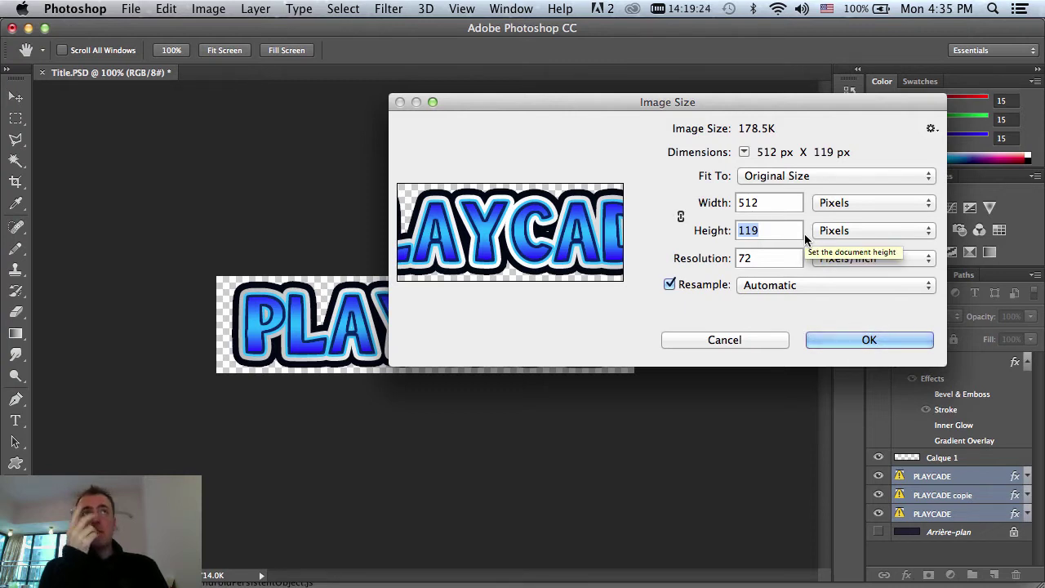
type("128")
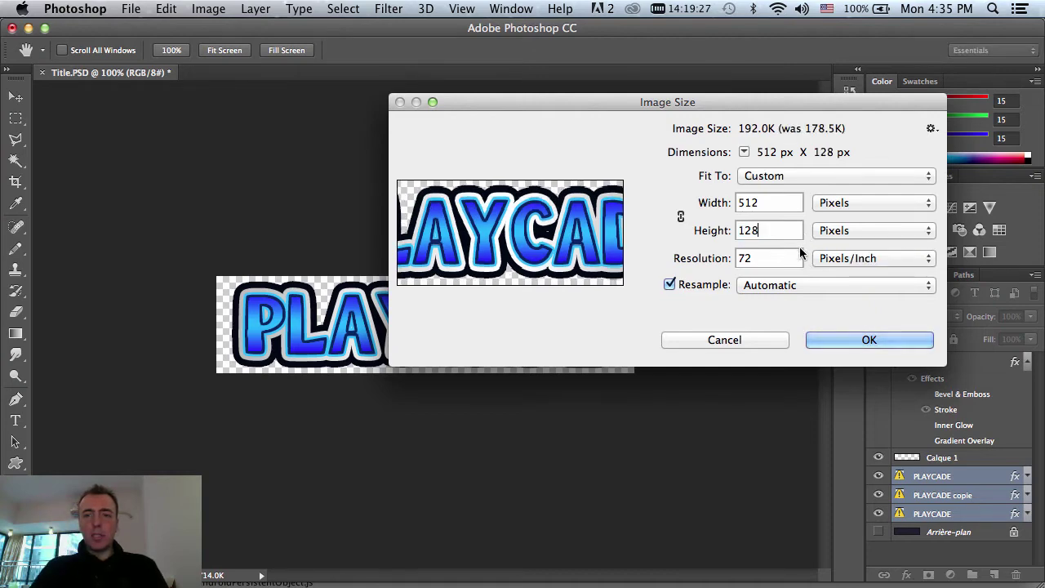
left_click(844, 338)
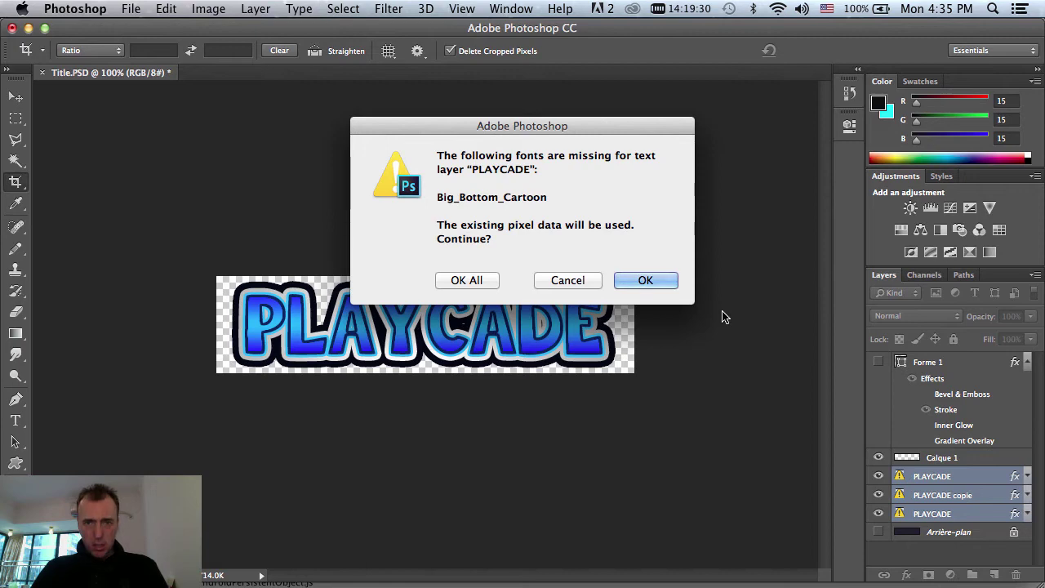
left_click(490, 281)
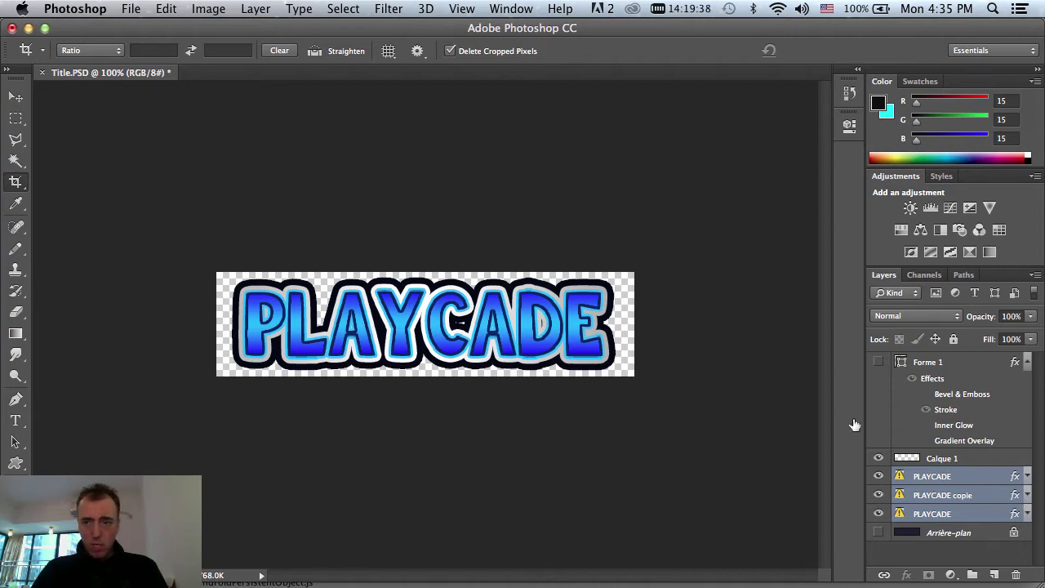
Stretch the PLAYCADE text wider and taller to fill the 512 × 128 canvas, then save Title.PSD
key("v")
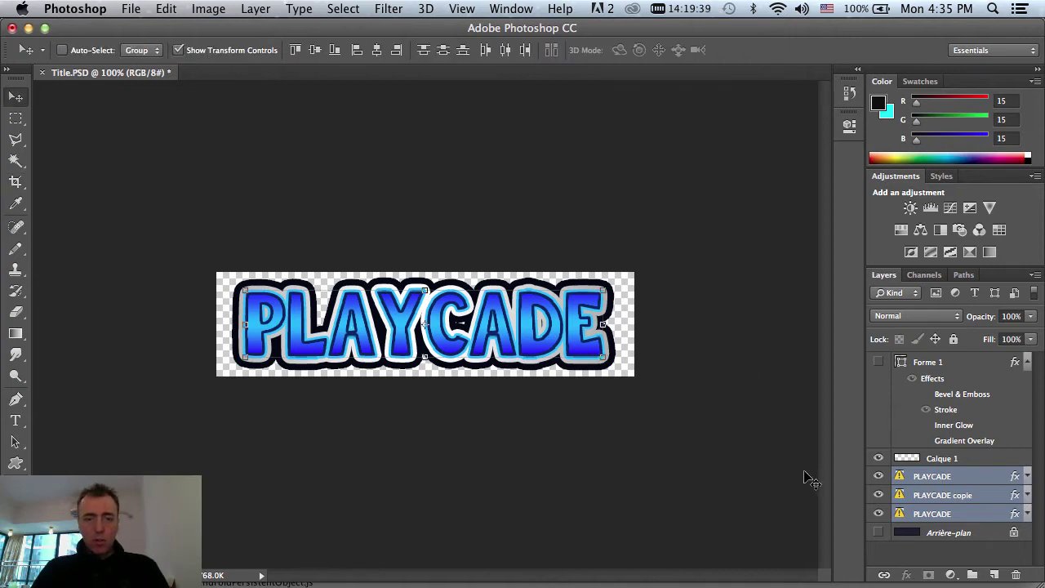
left_click(607, 325)
left_click(475, 281)
left_click_drag(620, 327, 631, 327)
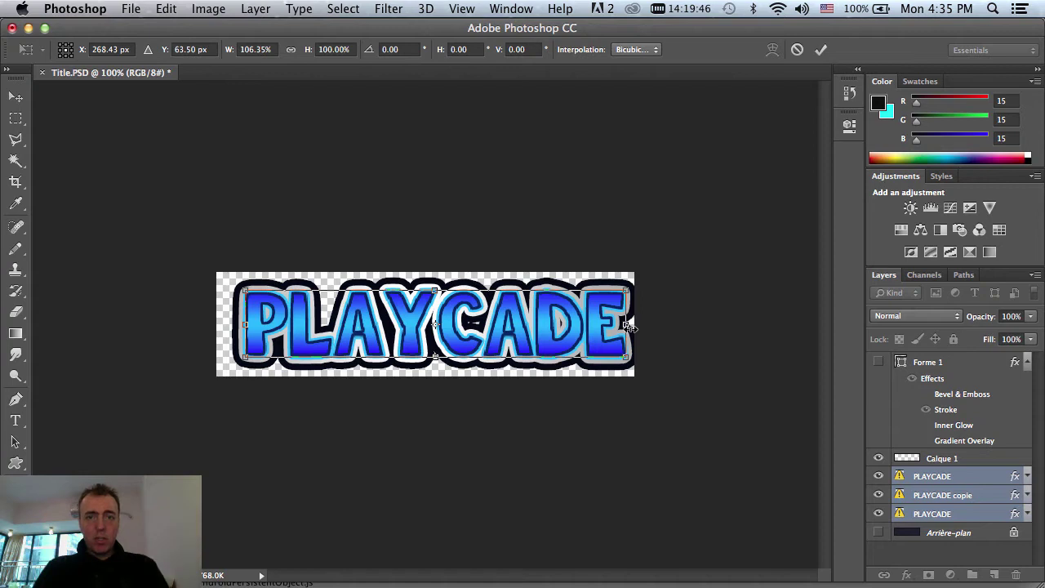
key("Left")
key("Left")
key("Left")
key("Left")
key("Left")
key("Left")
key("Left")
key("Left")
key("Left")
key("Left")
key("Left")
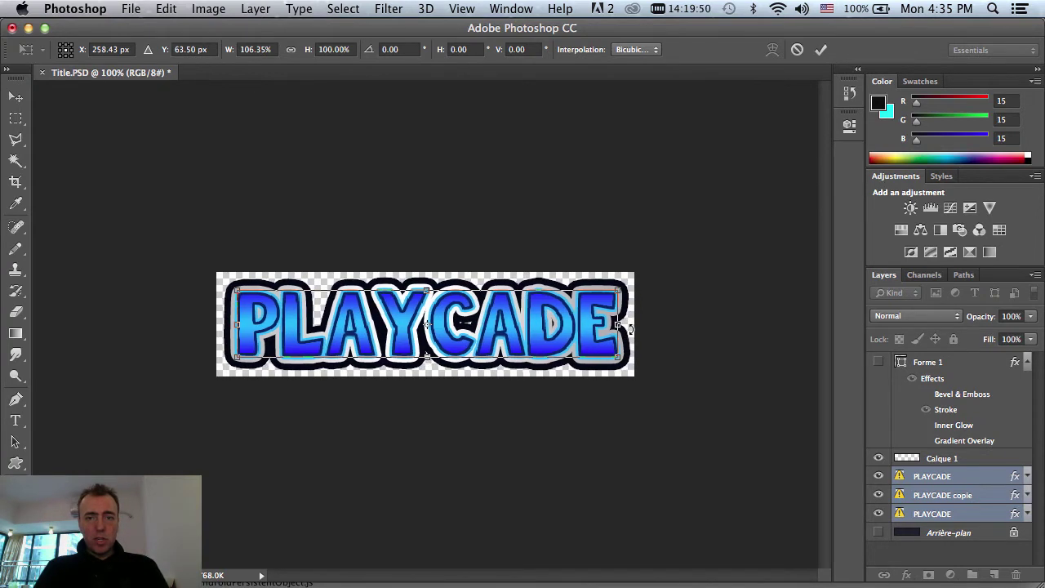
key("Left")
key("Left")
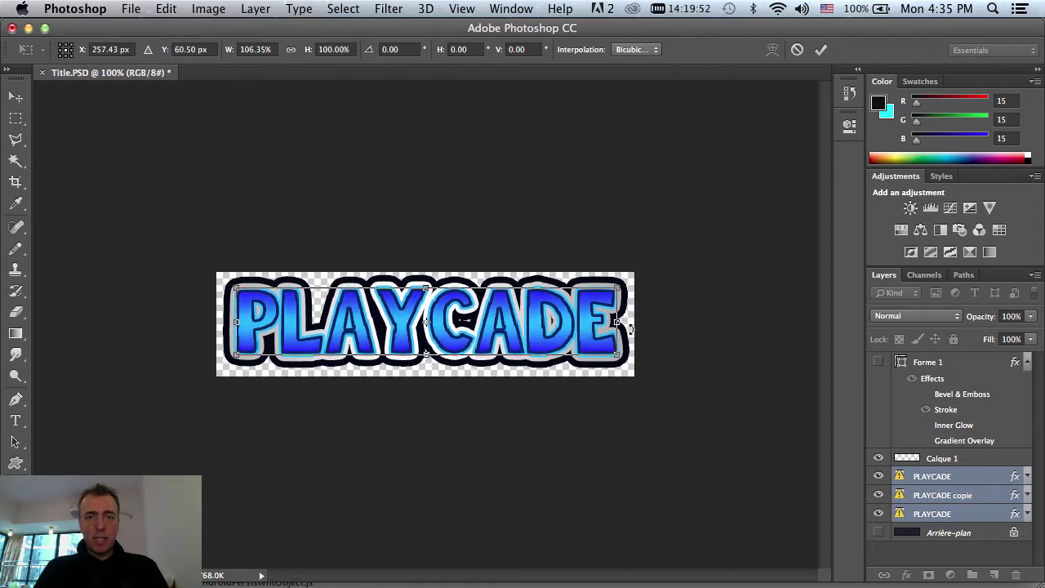
key("Up")
key("Up")
key("Up")
key("Up")
left_click_drag(425, 353, 425, 359)
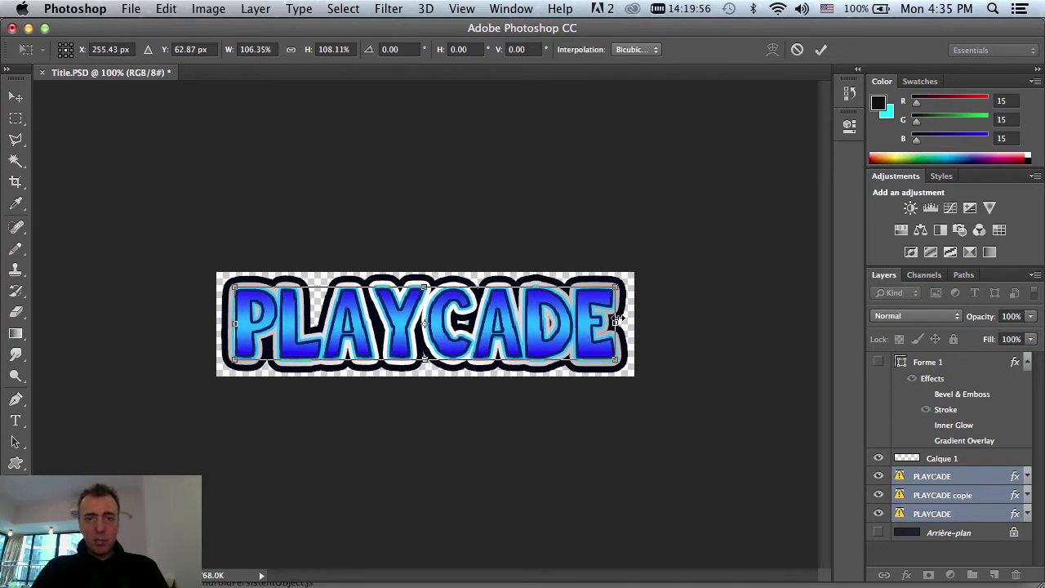
left_click_drag(619, 321, 623, 320)
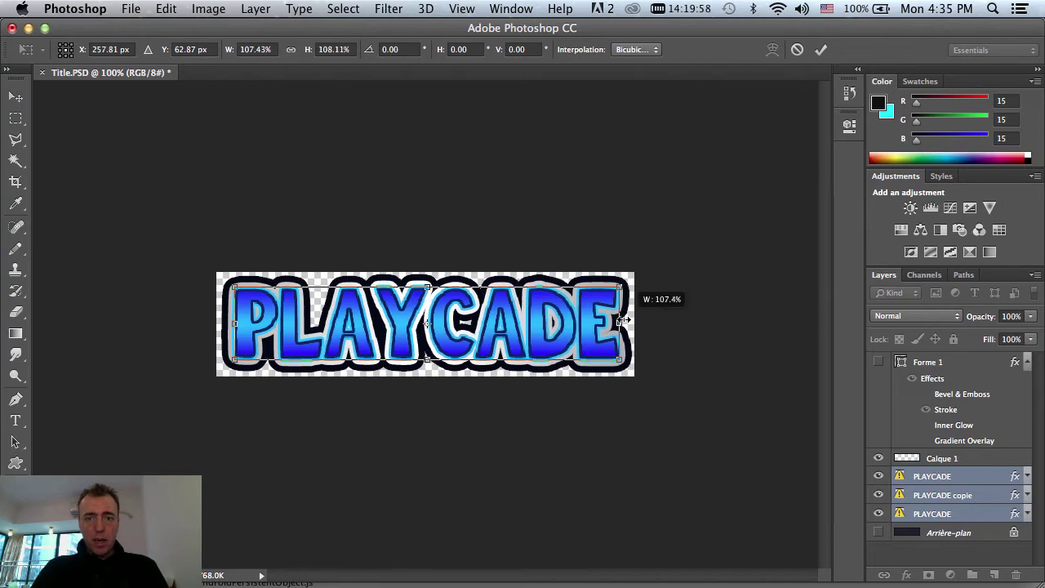
key("Return")
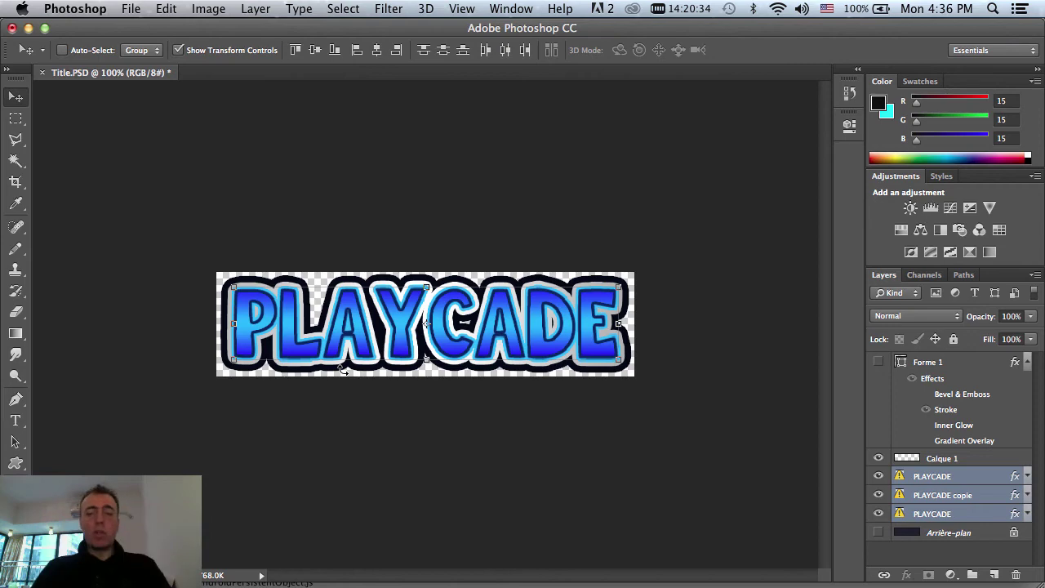
key("super+s")
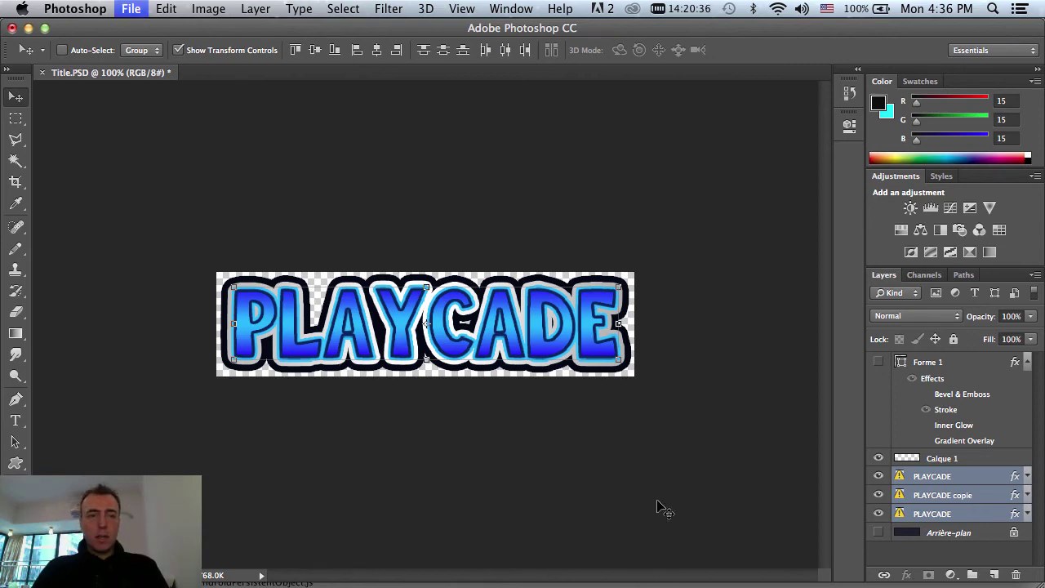